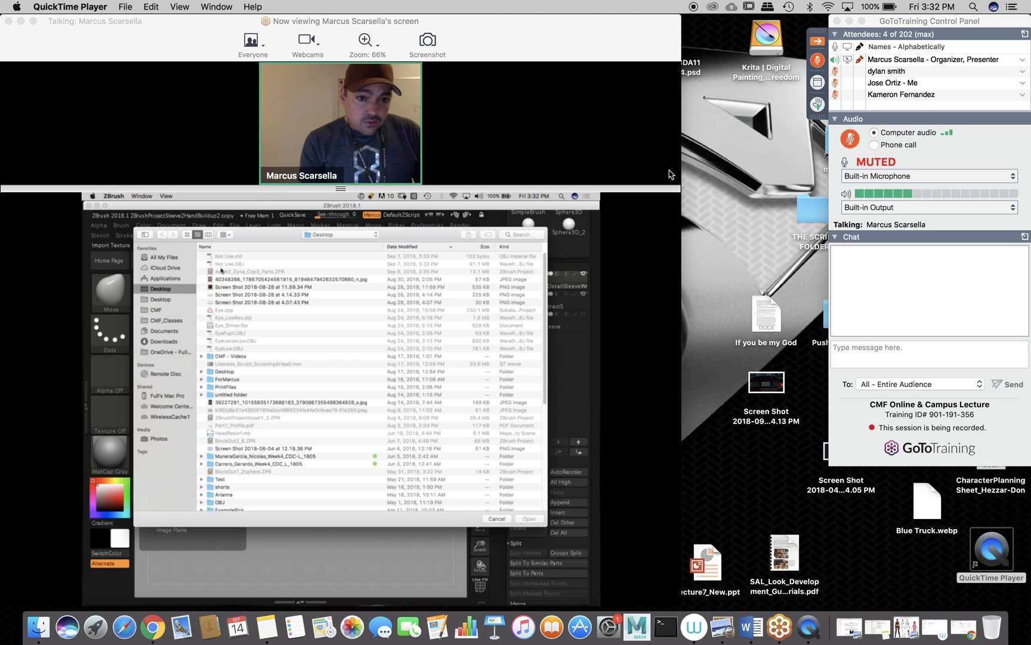
Widen the shared-screen viewer window until it nearly reaches the training control panel
left_click(678, 170)
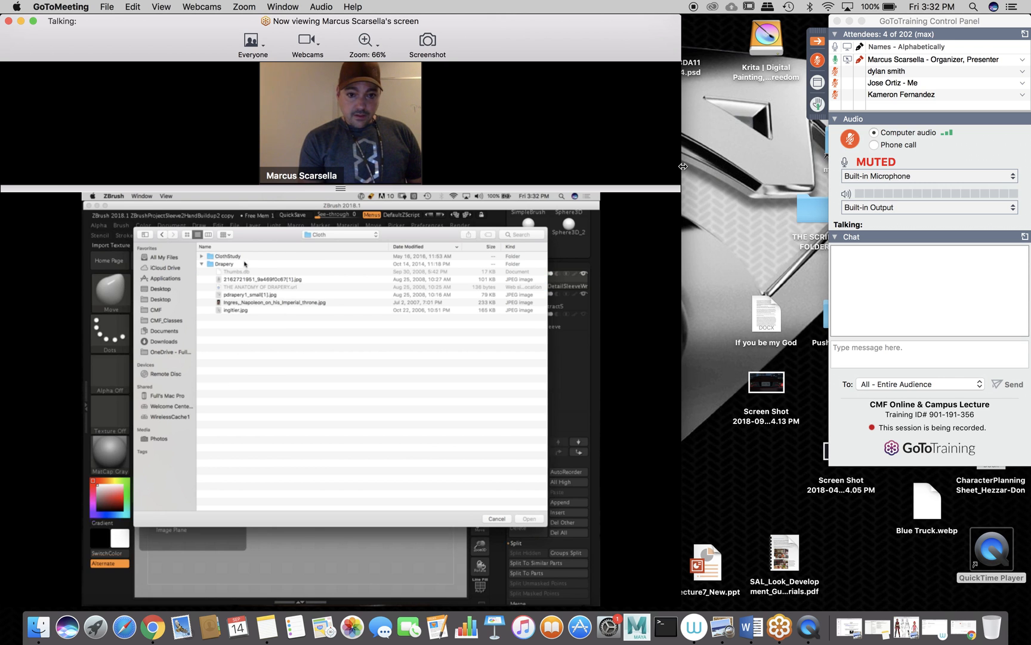
left_click_drag(683, 166, 819, 170)
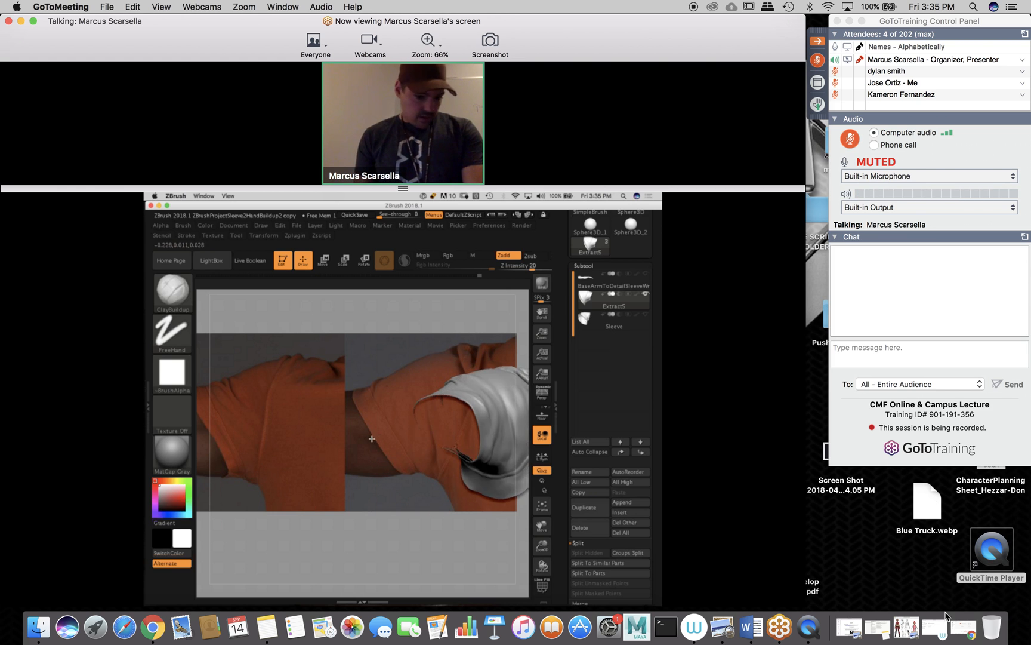
Switch to the minimized Chrome window and open the Week 3 Deliverables activity in Lesson 3, repositioning the window to fit the page
left_click(962, 628)
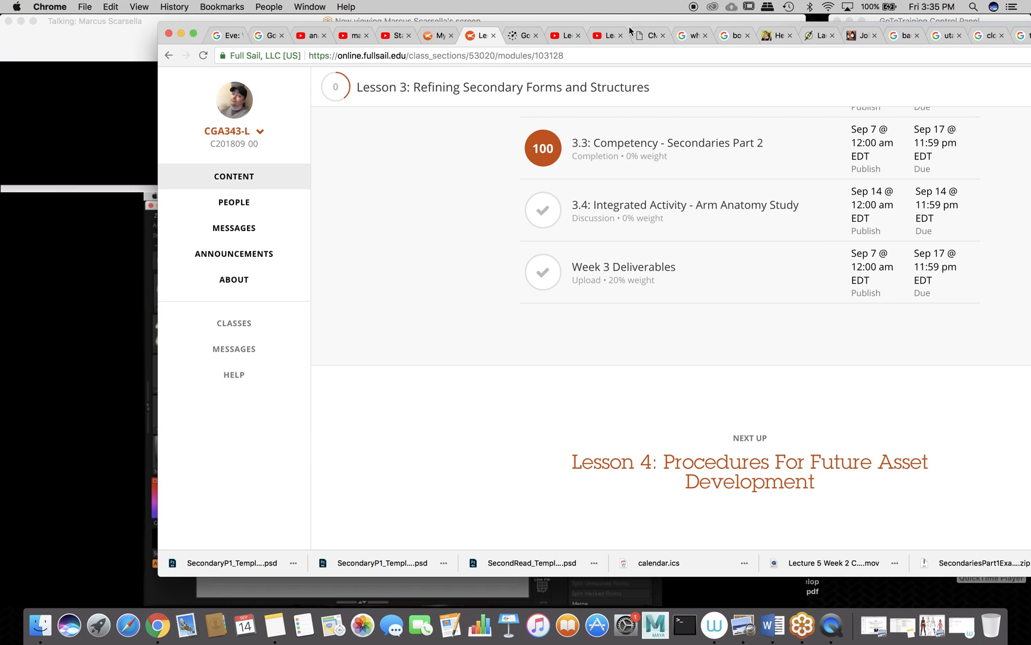
left_click_drag(636, 33, 1013, 75)
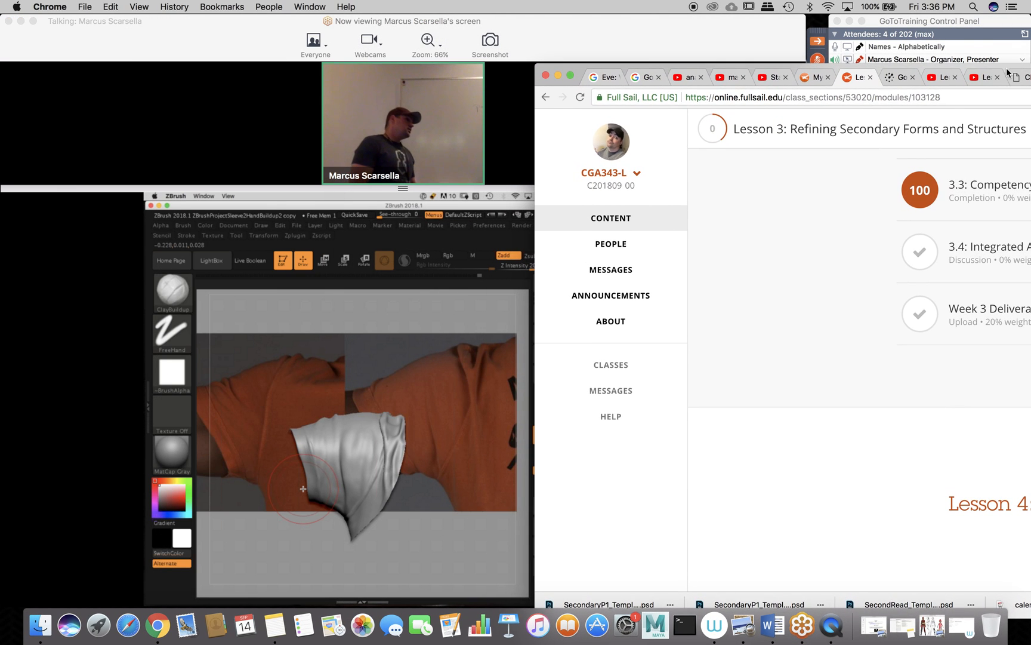
left_click(993, 315)
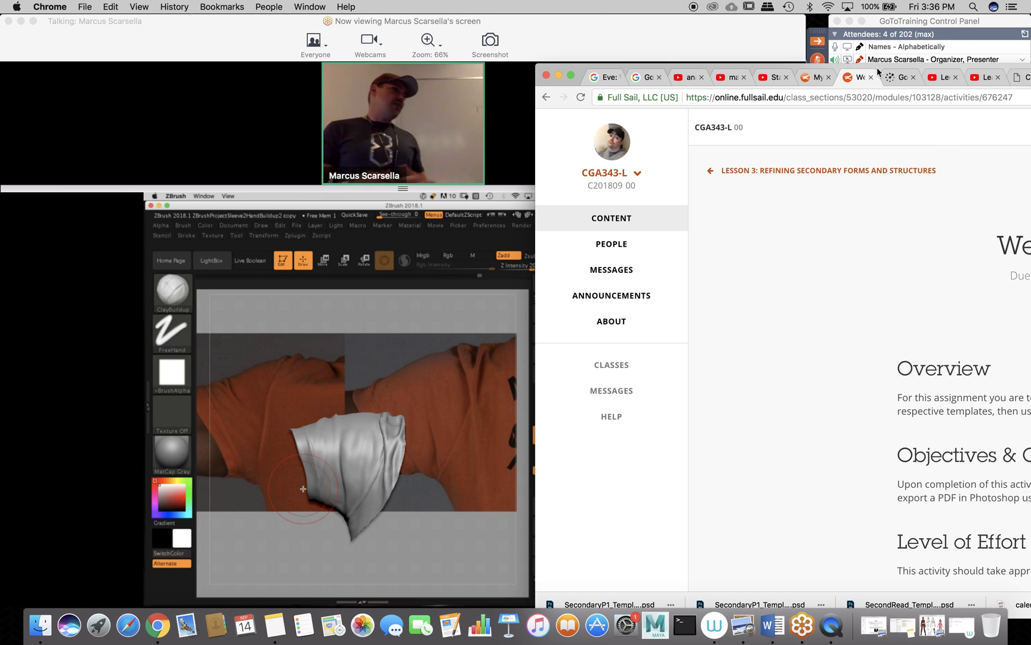
left_click_drag(881, 71, 578, 75)
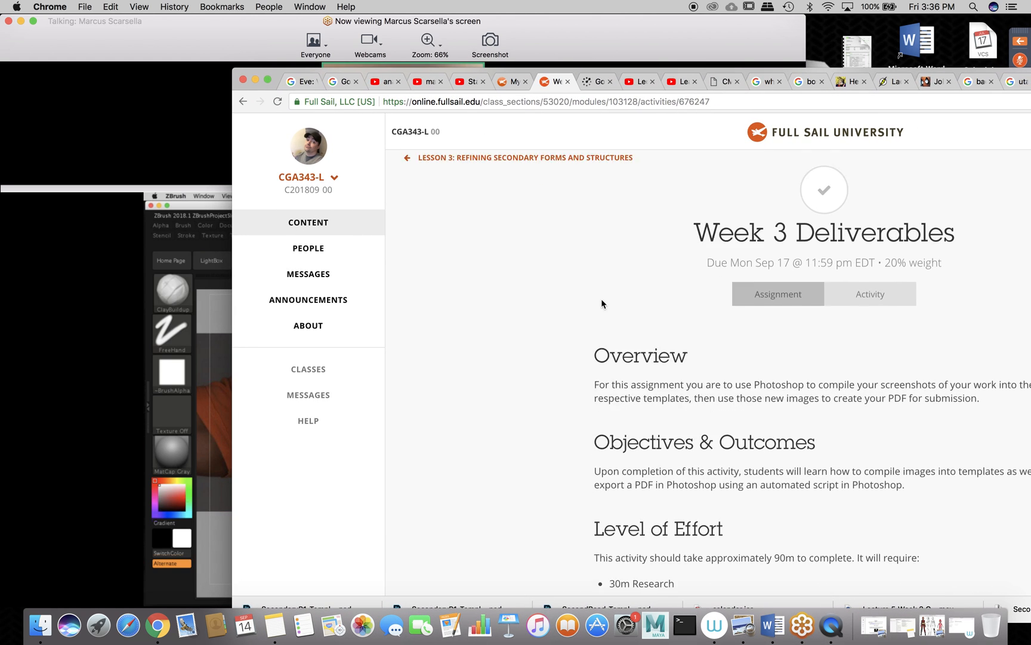
Examine the Week 3 Deliverables page for its guidelines, submission strategies and PDF export instructions
scroll(602, 304, "down", 5)
scroll(525, 360, "down", 4)
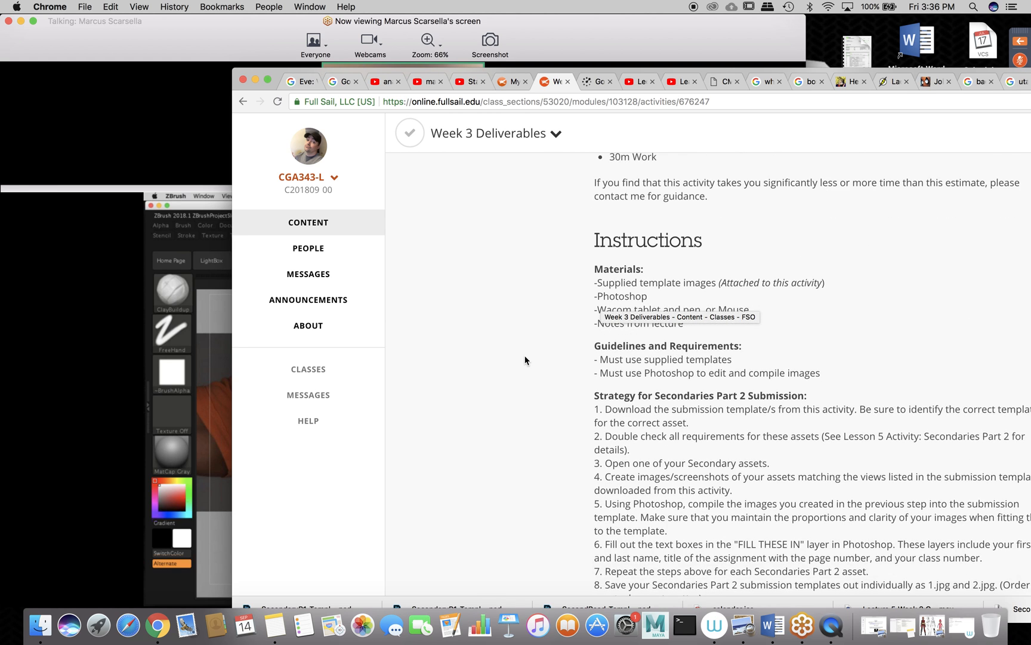
scroll(525, 360, "down", 2)
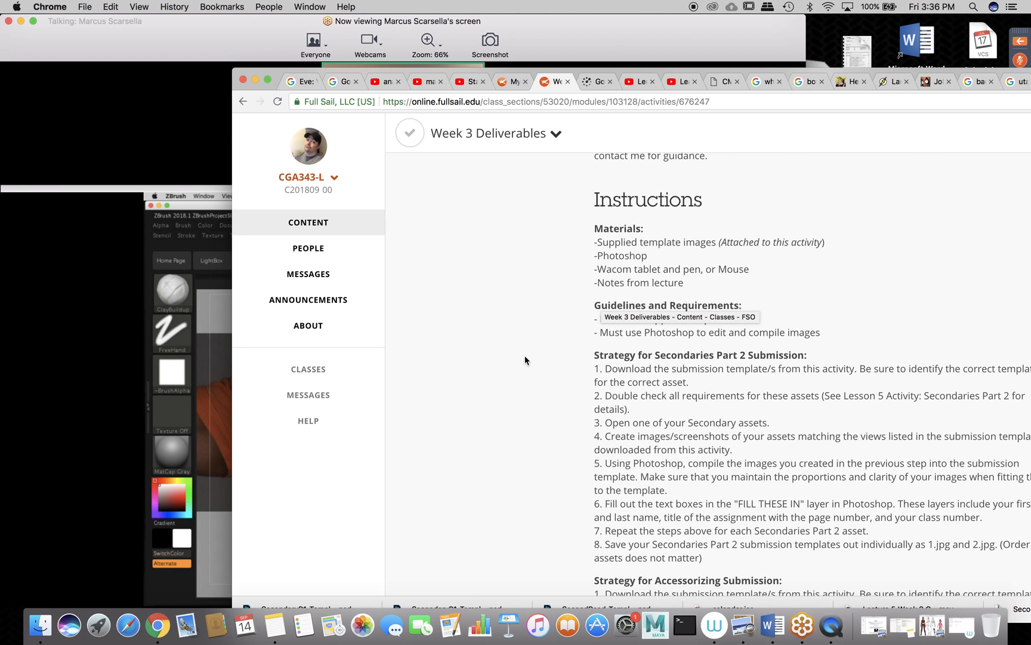
scroll(524, 360, "down", 4)
scroll(524, 357, "down", 4)
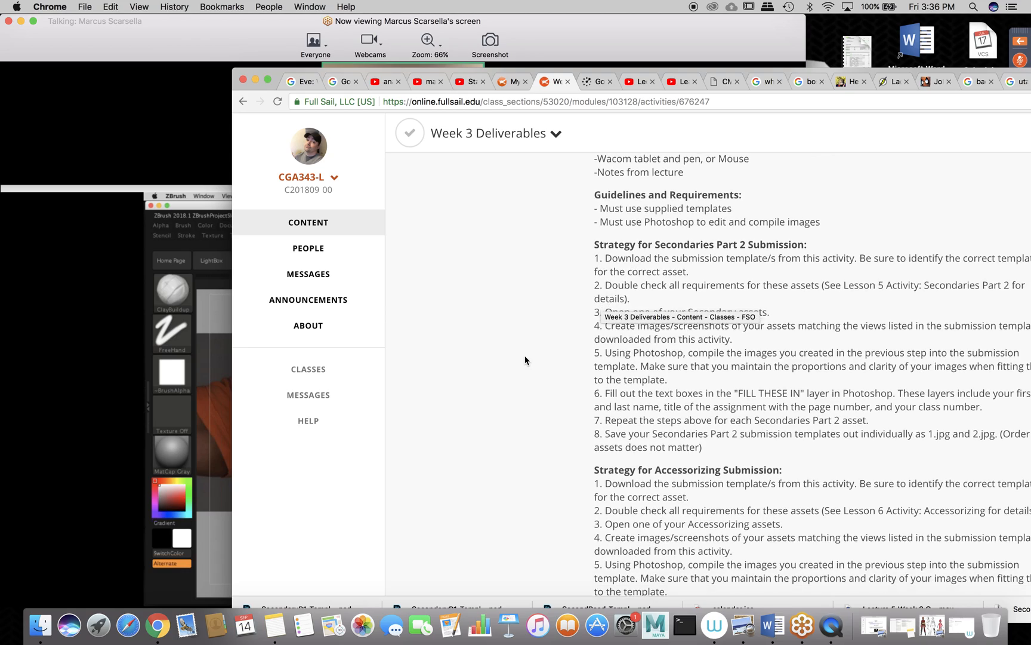
scroll(525, 360, "down", 20)
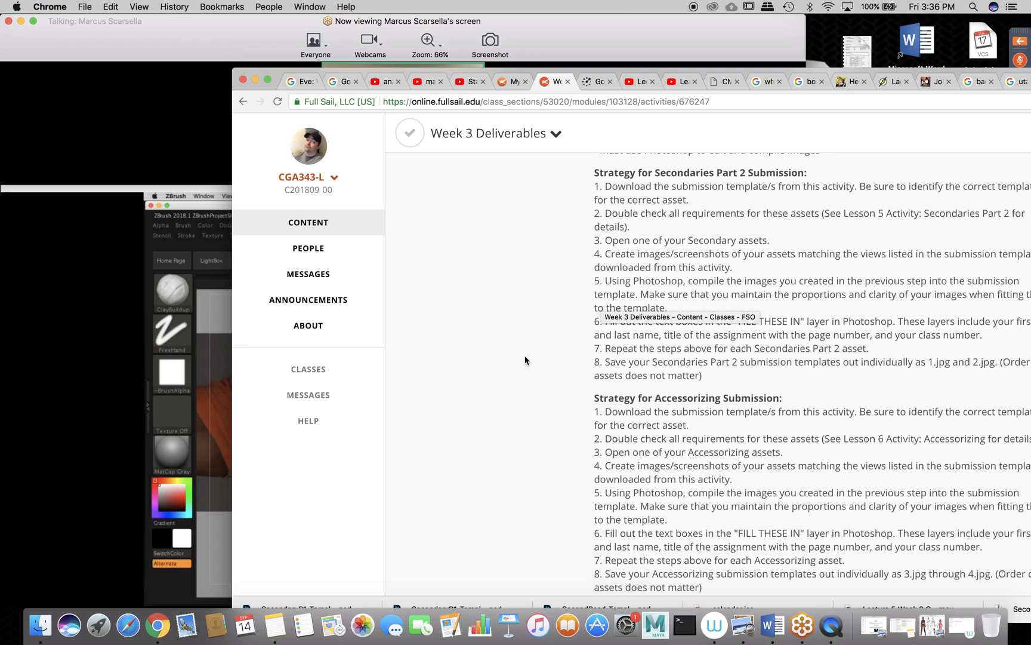
scroll(524, 360, "down", 20)
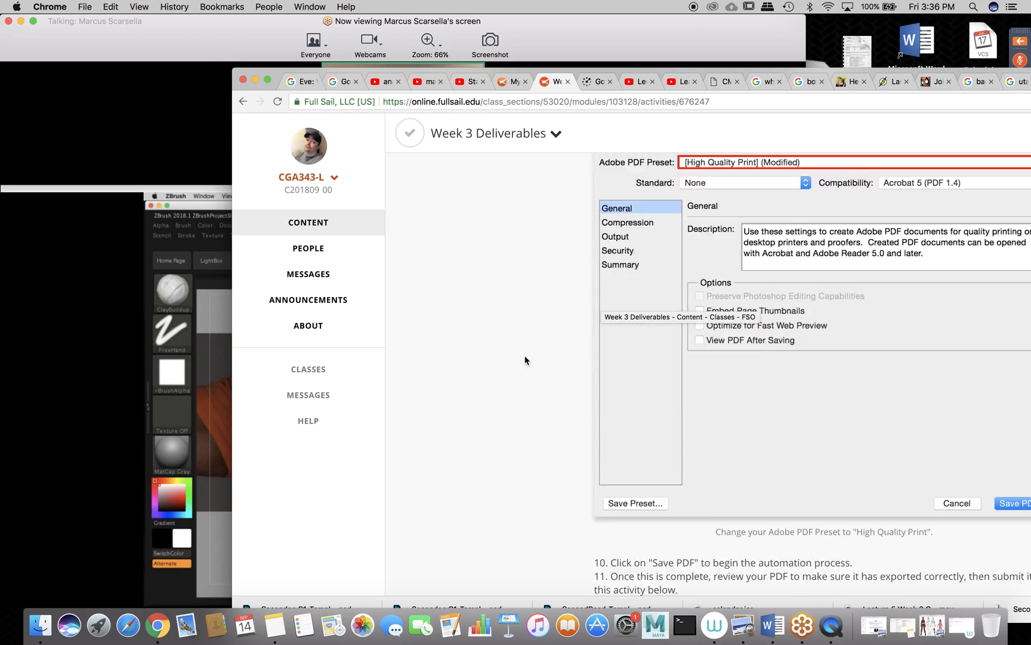
scroll(525, 360, "up", 20)
scroll(525, 360, "up", 5)
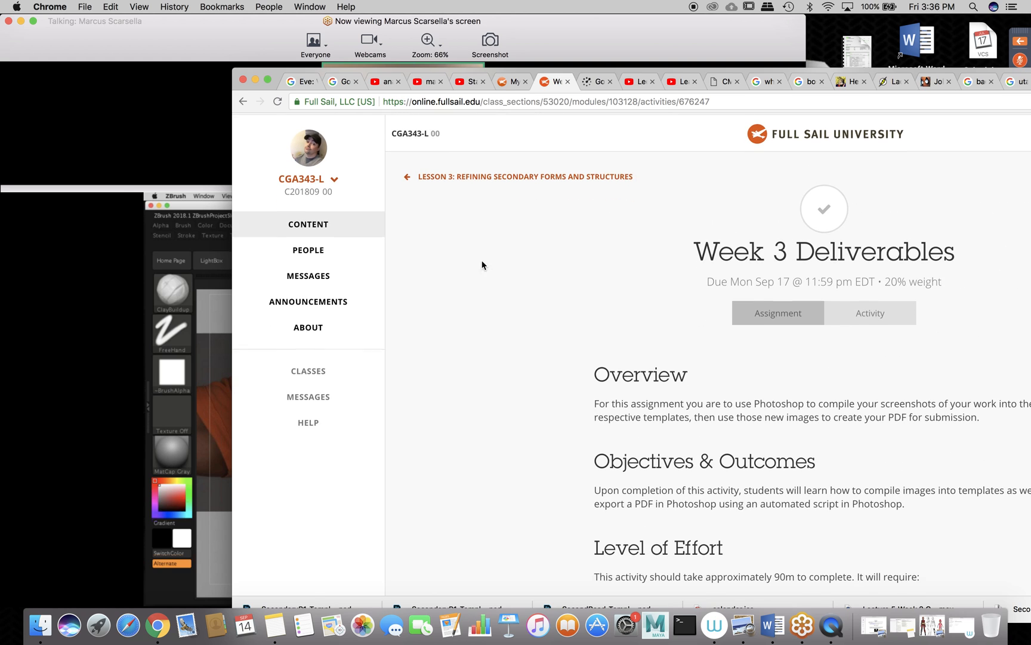
Go back to the Lesson 3 overview and open the 3.1: Integrated Activity - Prop Breakdown
left_click(481, 177)
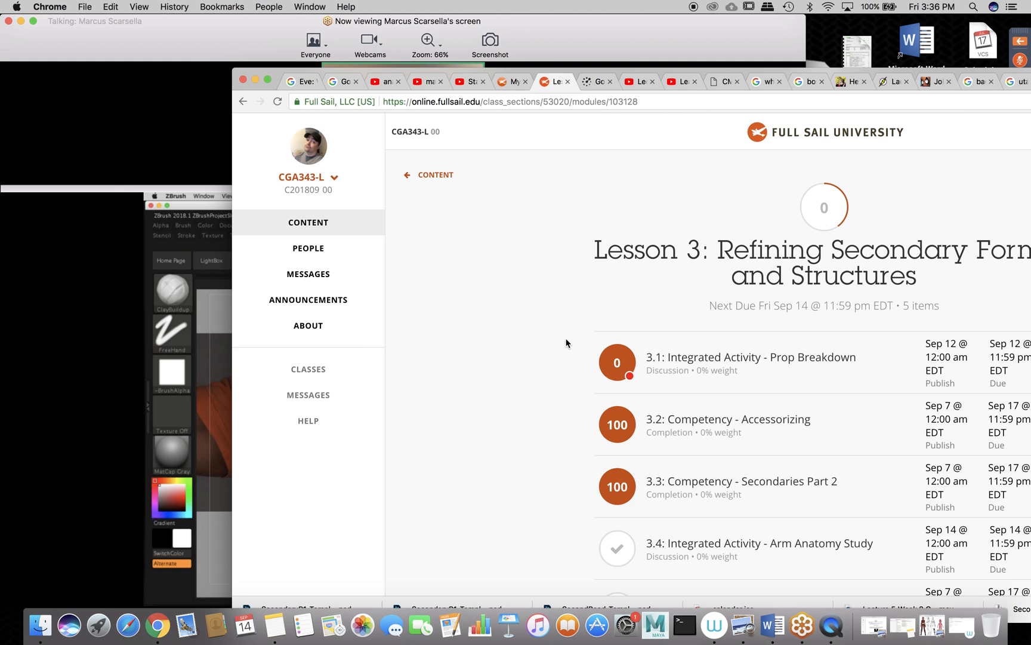
scroll(566, 342, "down", 4)
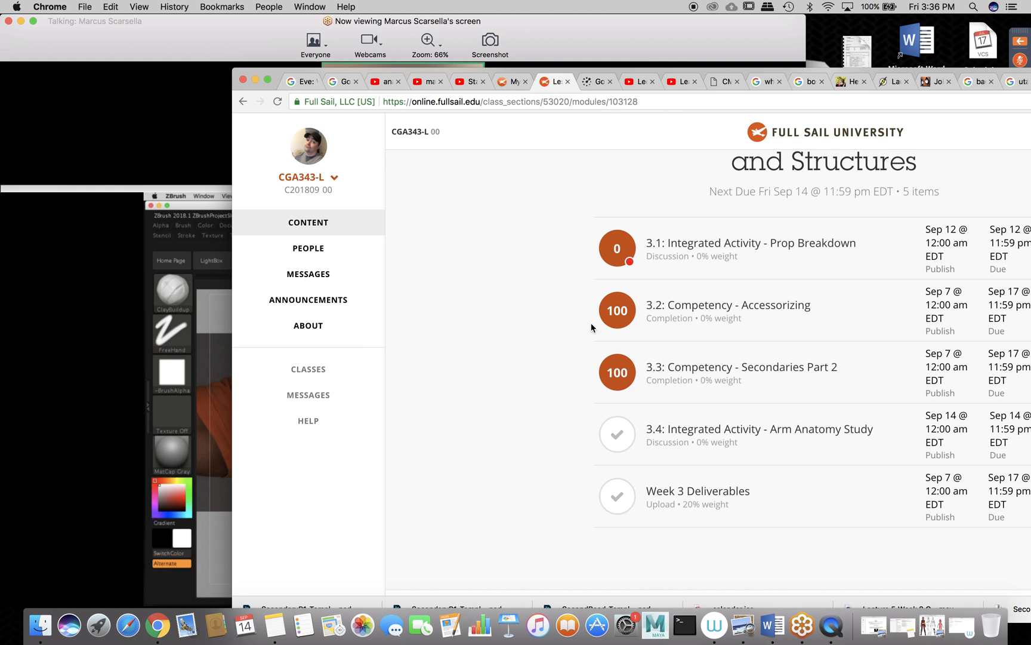
left_click(756, 242)
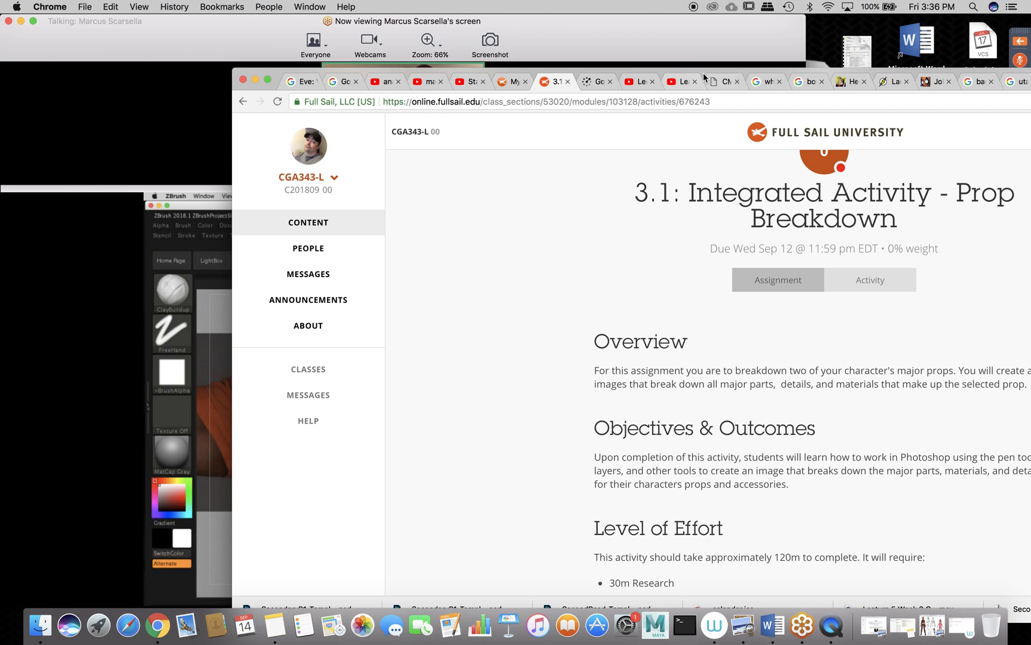
left_click_drag(704, 76, 679, 94)
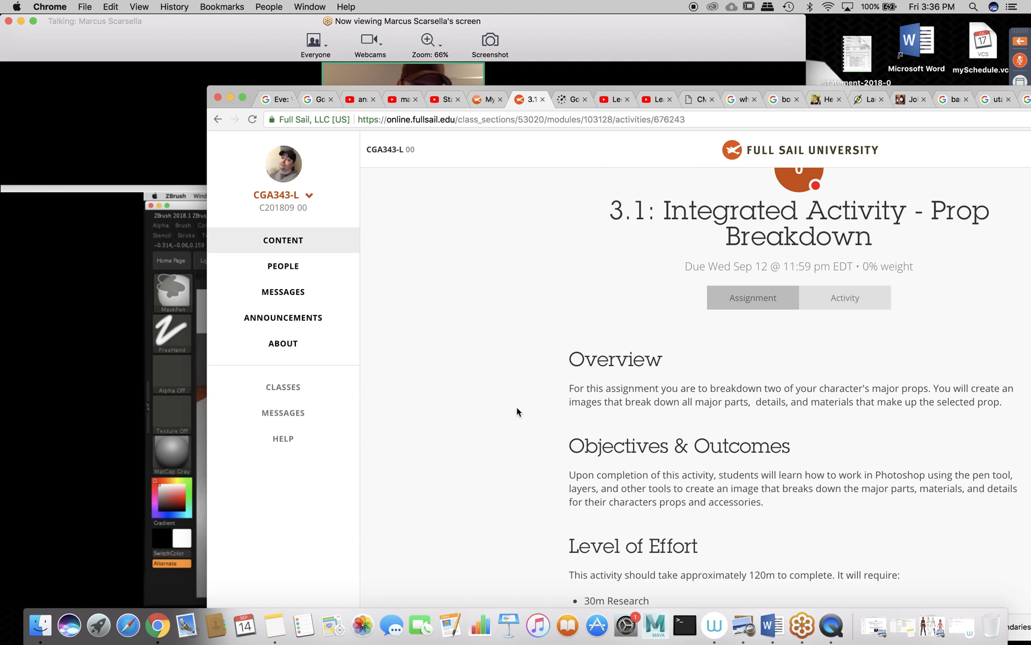
Read through the Prop Breakdown activity, including its instructions, example, strategy, turn-in checklist and resources
scroll(517, 411, "down", 5)
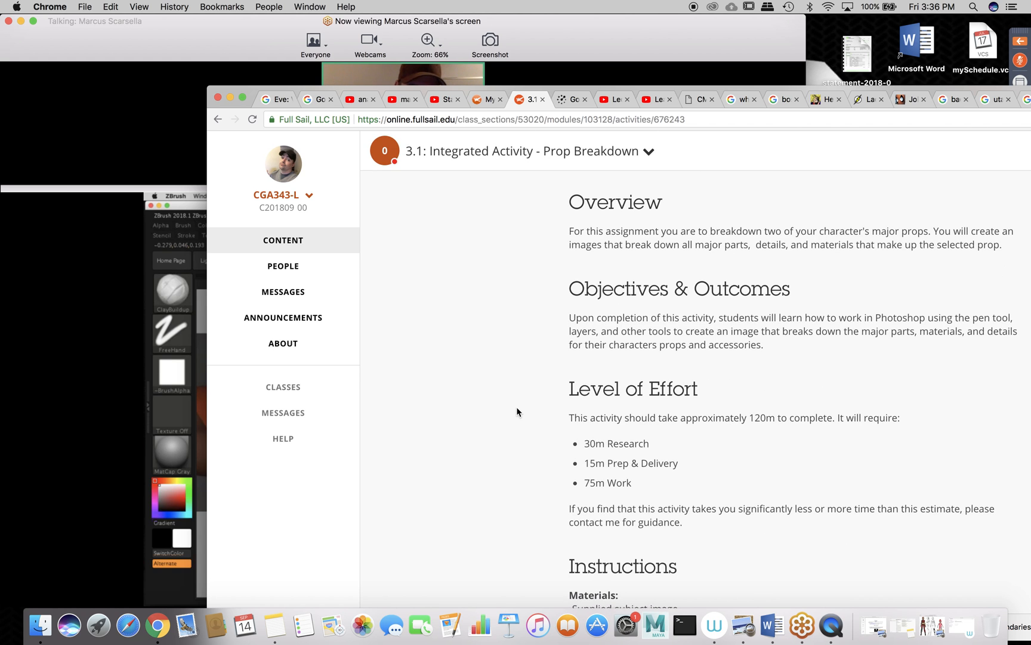
scroll(517, 411, "down", 3)
scroll(517, 411, "down", 2)
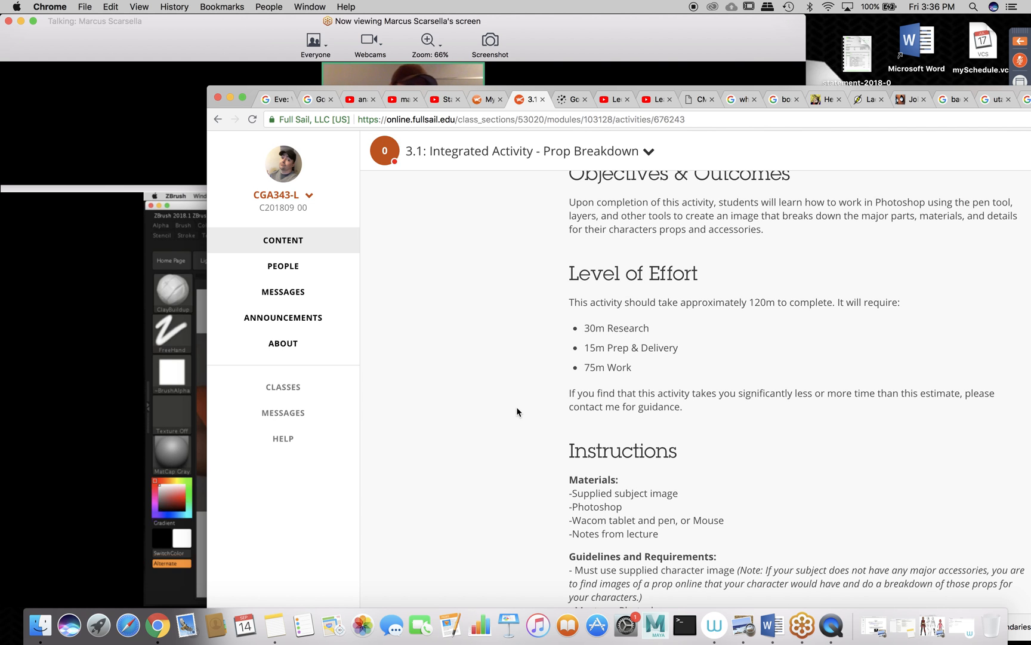
scroll(517, 411, "down", 10)
scroll(517, 411, "down", 3)
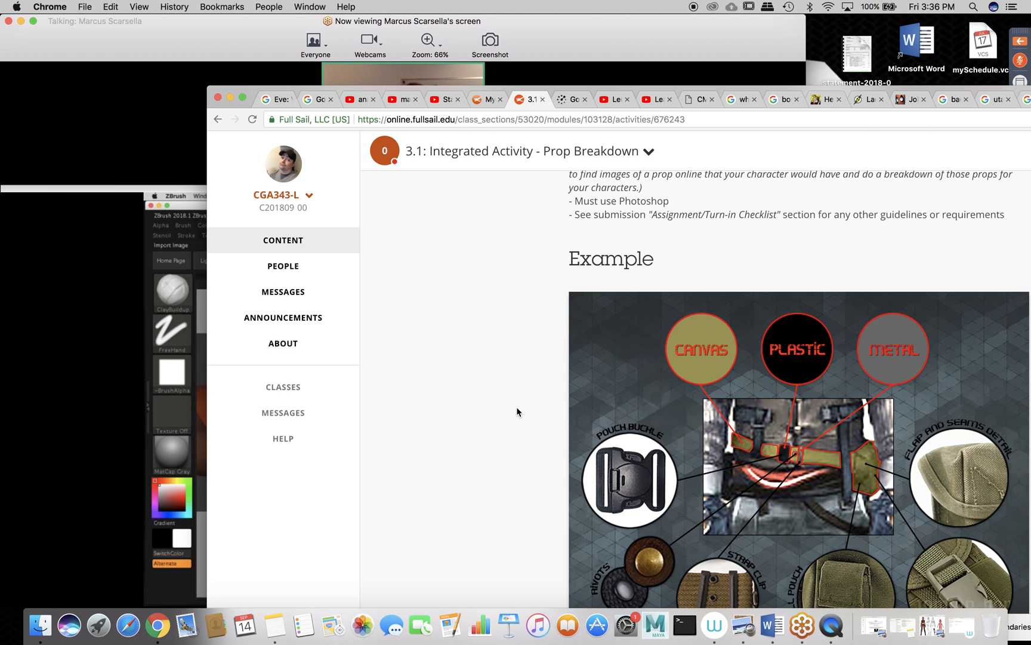
scroll(517, 411, "down", 4)
scroll(517, 411, "down", 9)
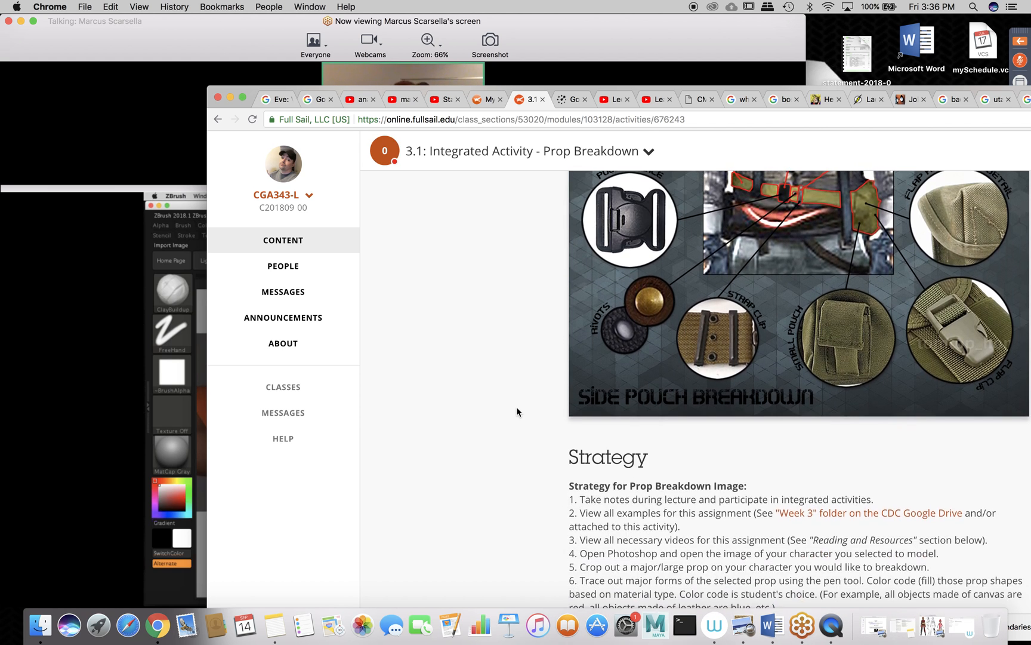
scroll(517, 411, "down", 20)
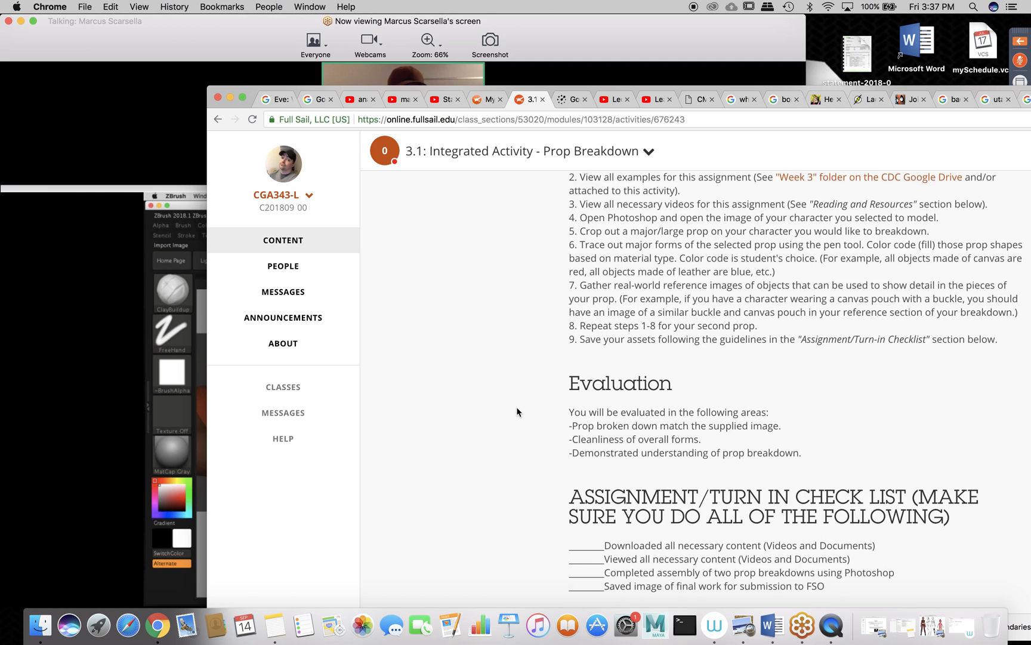
scroll(517, 411, "up", 6)
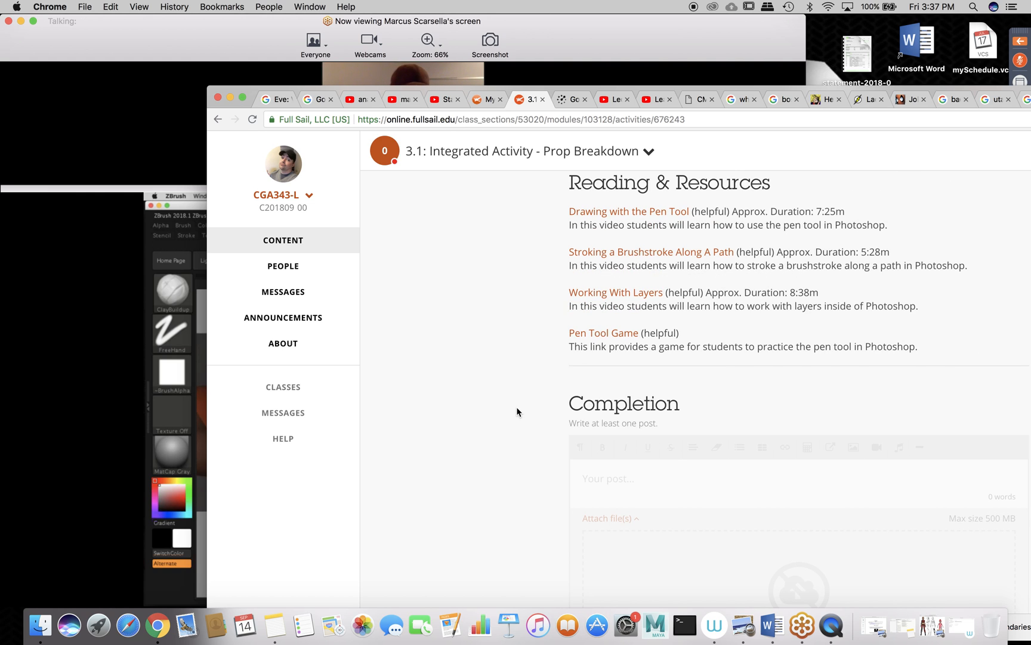
scroll(517, 412, "down", 8)
scroll(517, 411, "down", 5)
scroll(516, 411, "up", 20)
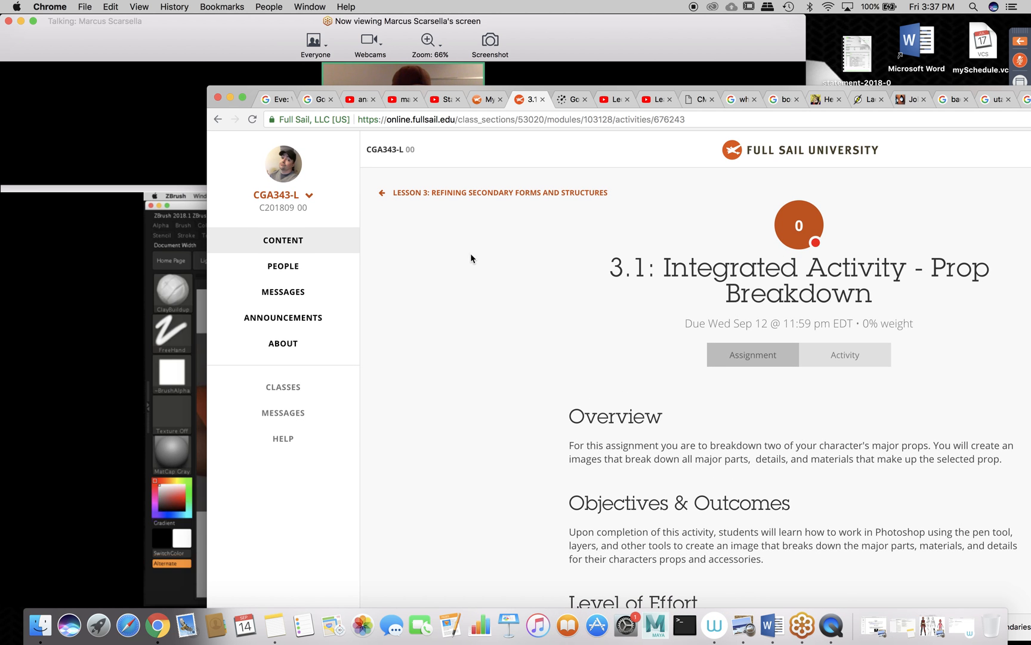
Open the 3.3: Competency - Secondaries Part 2 activity from Lesson 3 and examine its Week 2 to Week 3 example image
left_click(452, 192)
scroll(489, 389, "down", 5)
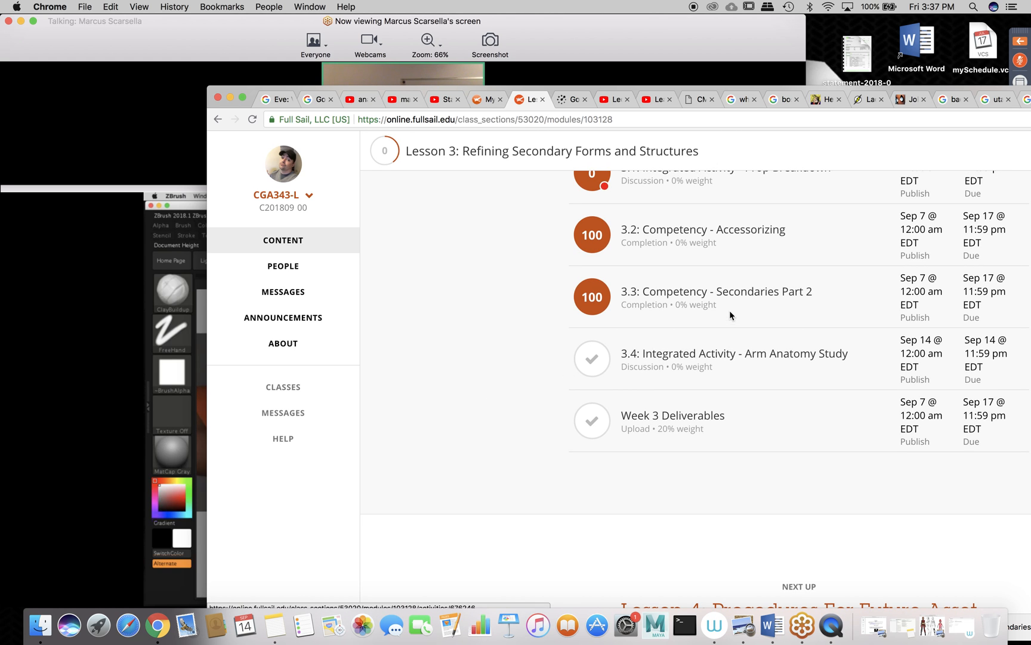
left_click(728, 298)
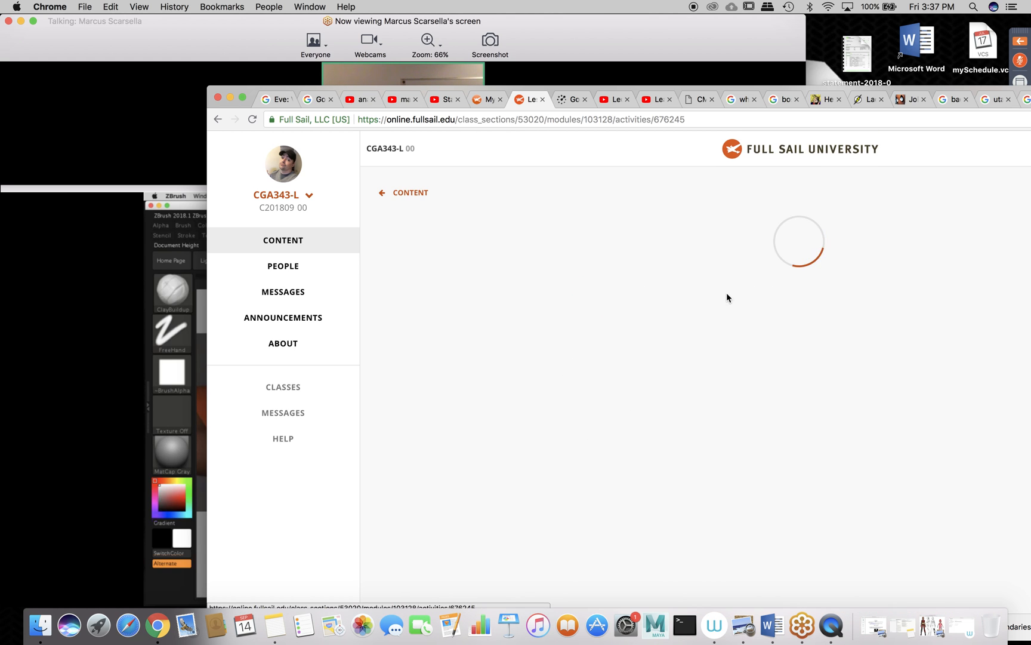
scroll(565, 466, "down", 15)
scroll(562, 472, "down", 1)
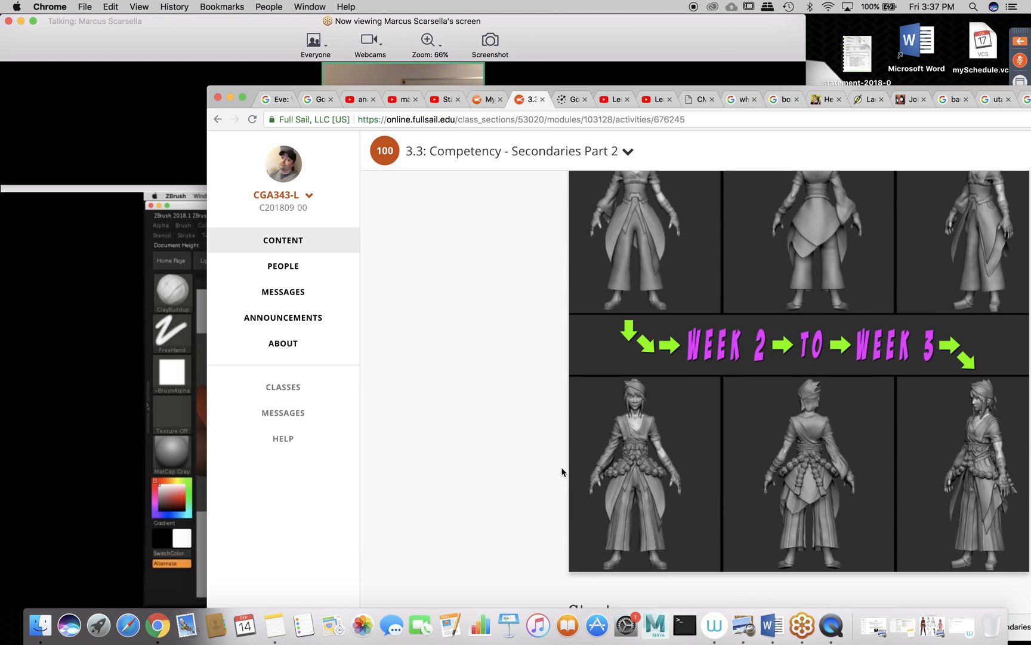
scroll(562, 472, "up", 4)
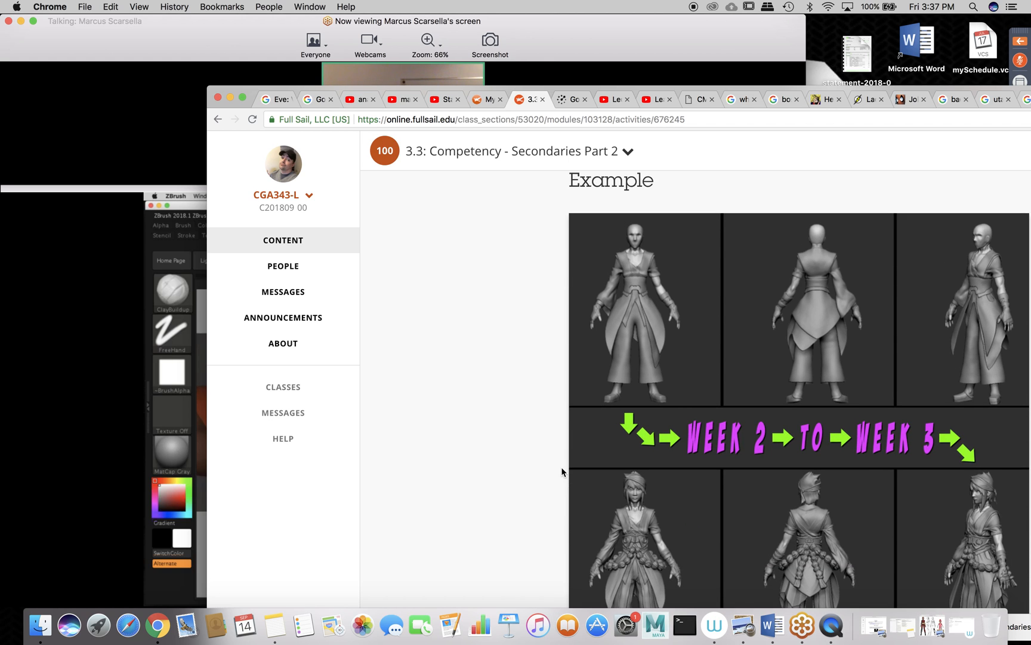
scroll(562, 472, "down", 3)
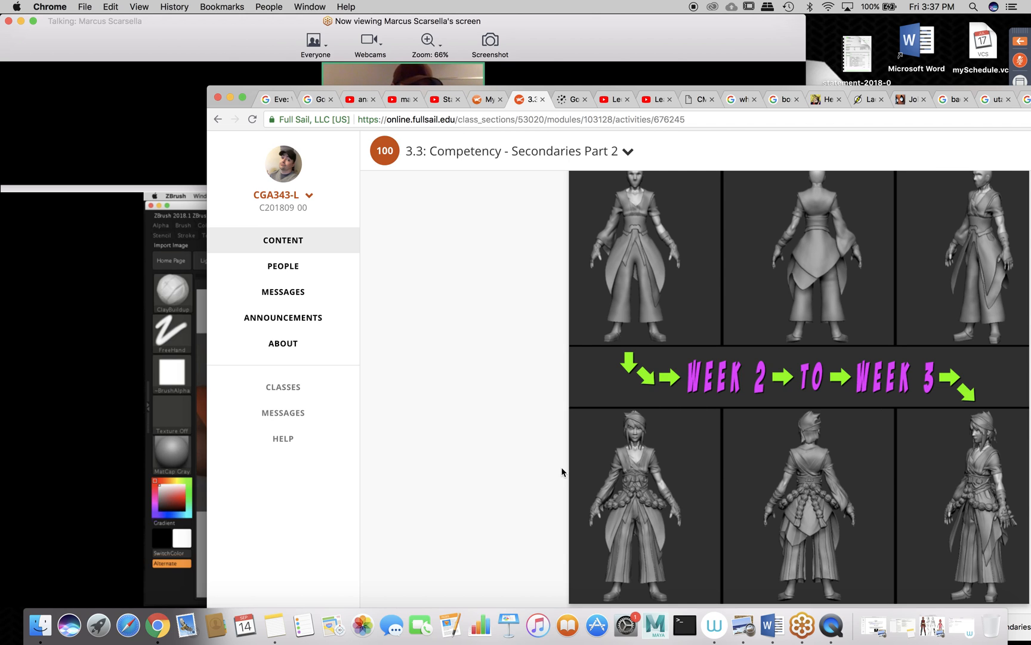
Move the Chrome window off the shared screen and minimize it to return to the lecture view
left_click_drag(475, 106, 782, 125)
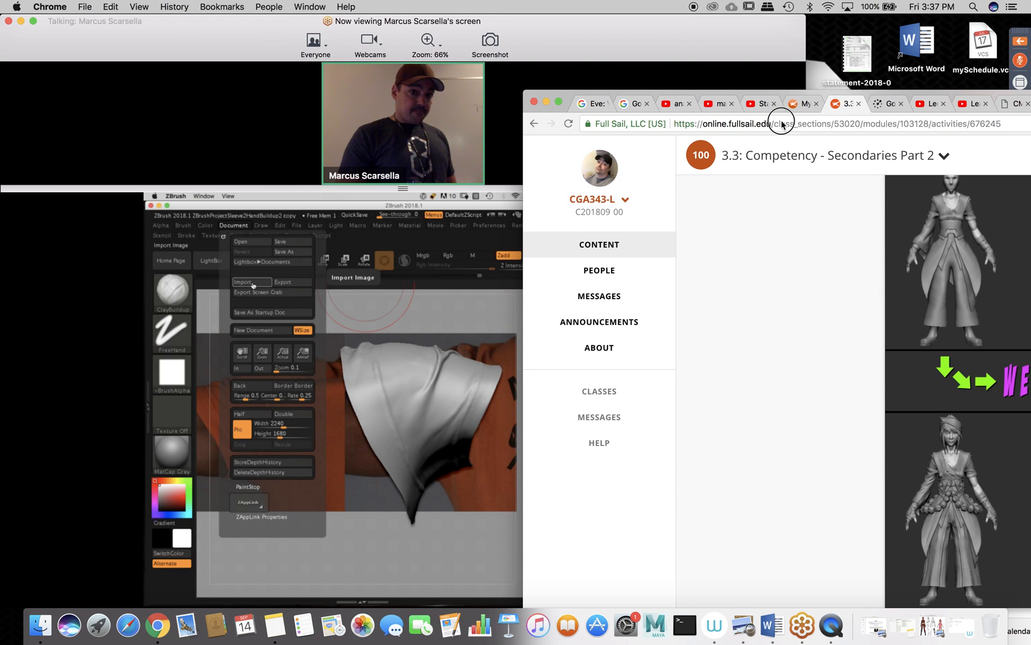
left_click(783, 125)
left_click(788, 230)
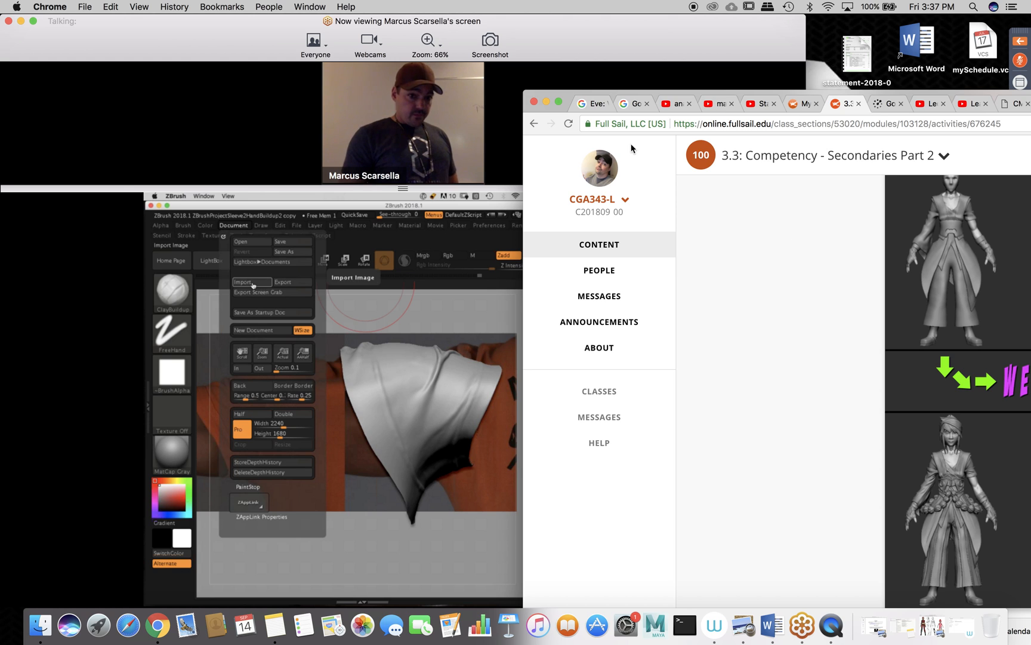
left_click(546, 102)
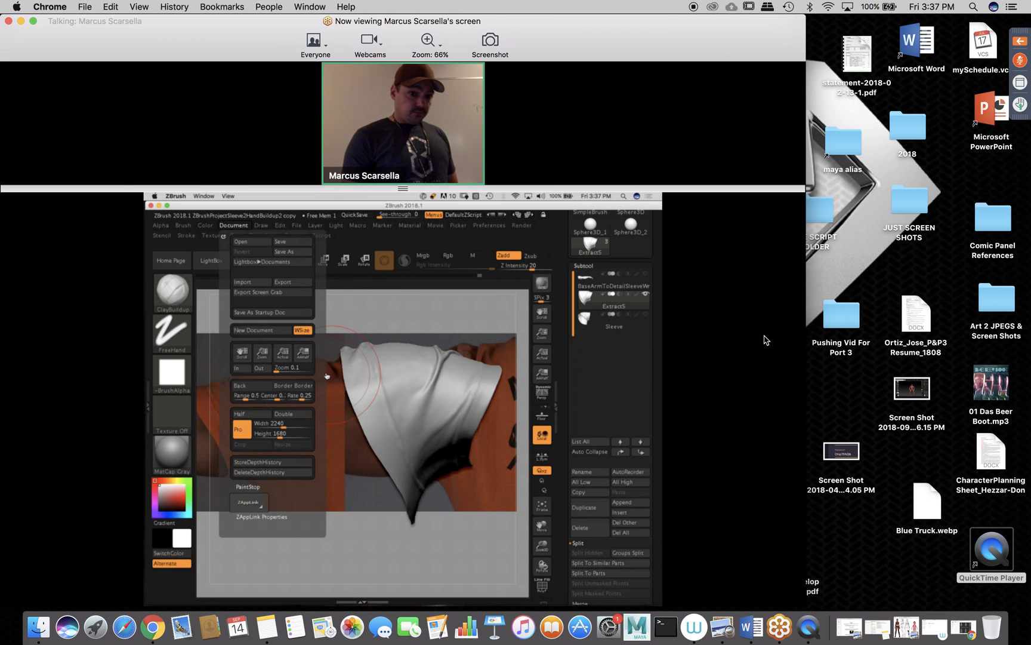
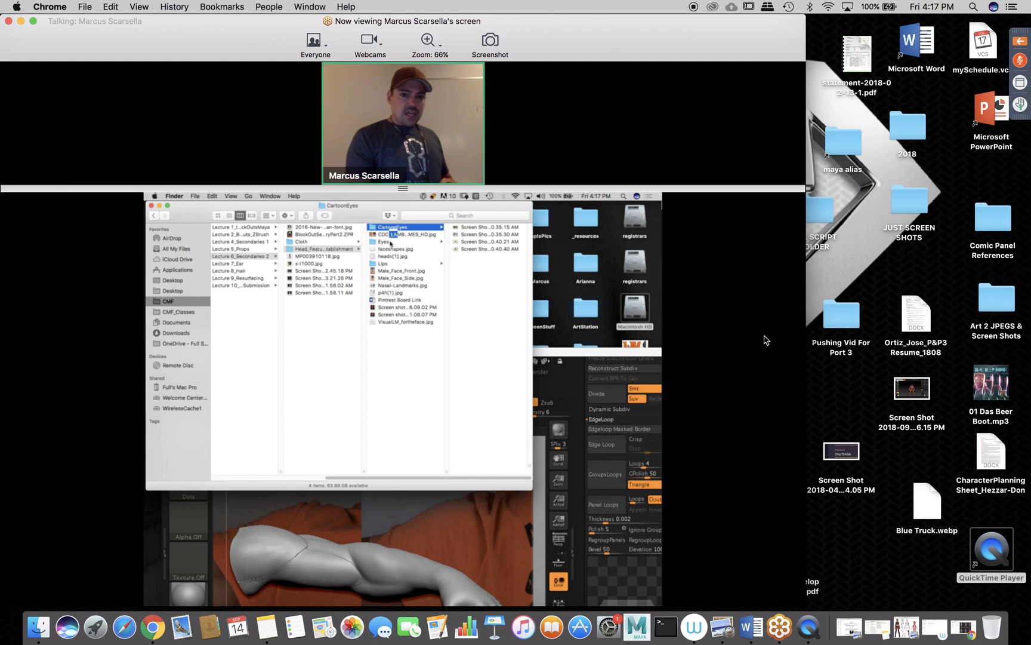
Open the JPG with front and side head reference photos from the head feature folder in Preview
left_click(394, 235)
double_click(394, 236)
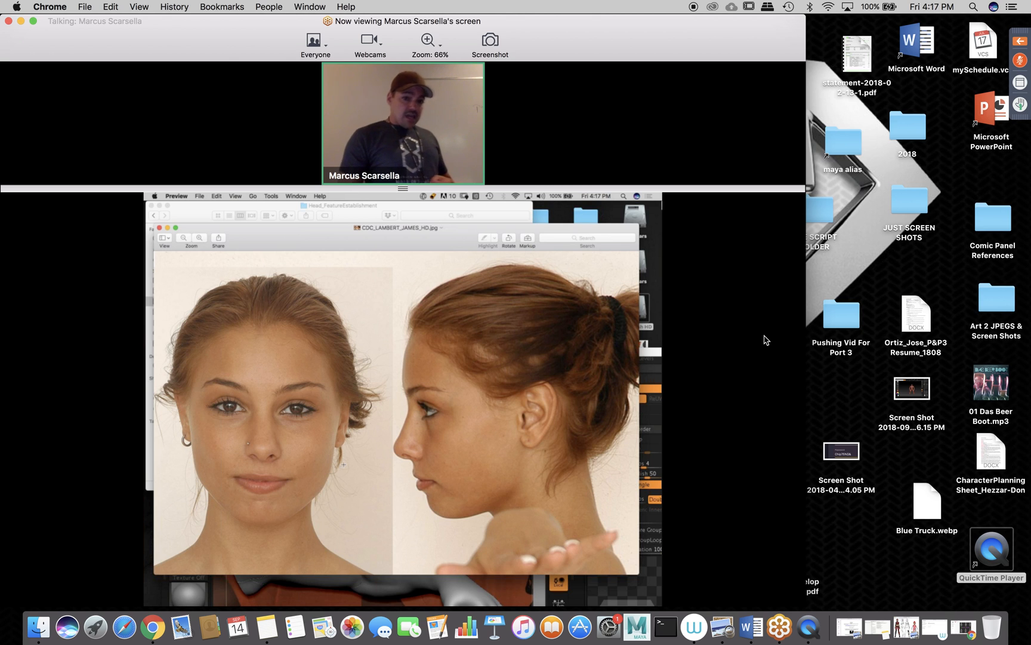